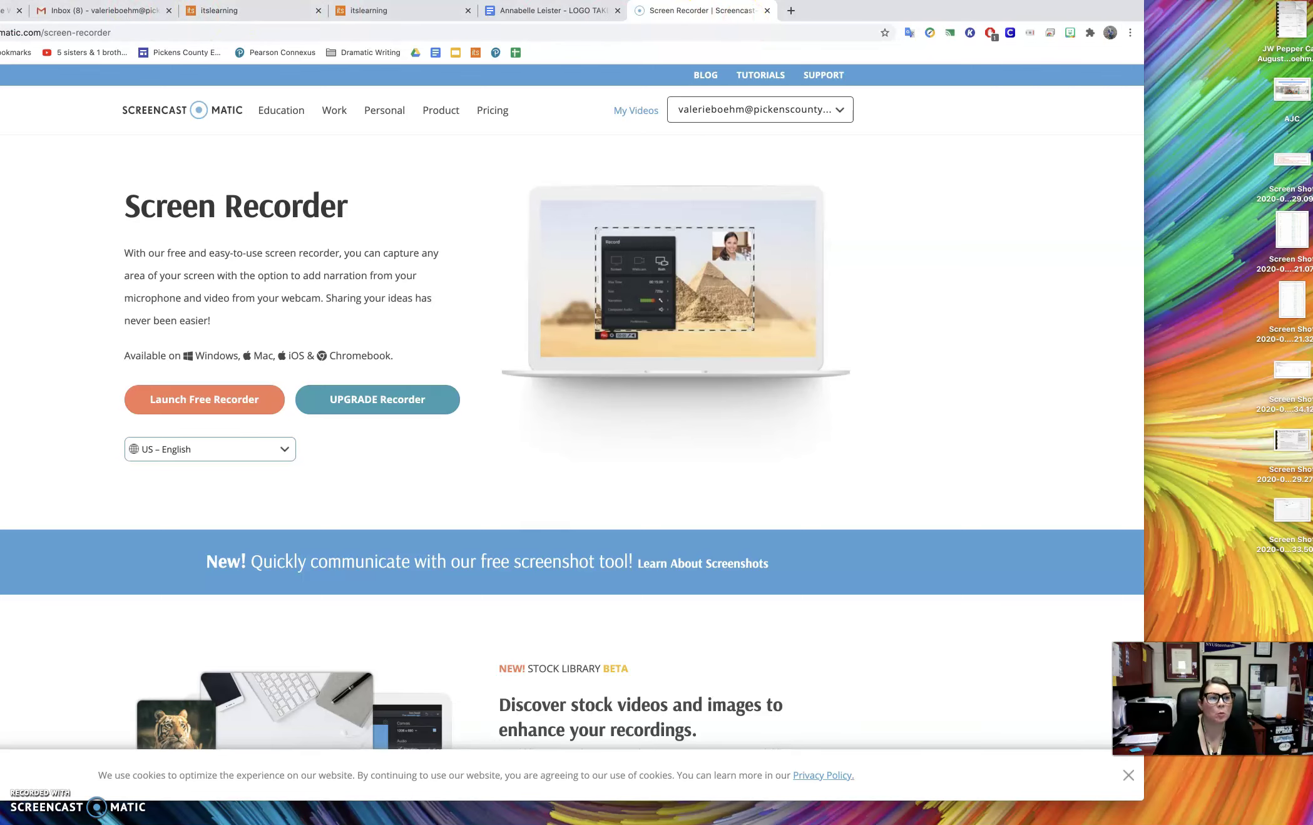
# Maximise the browser and show the LOGO TAKE 2 DRAFT answers list in itslearning.
pyautogui.doubleClick(38, 9)
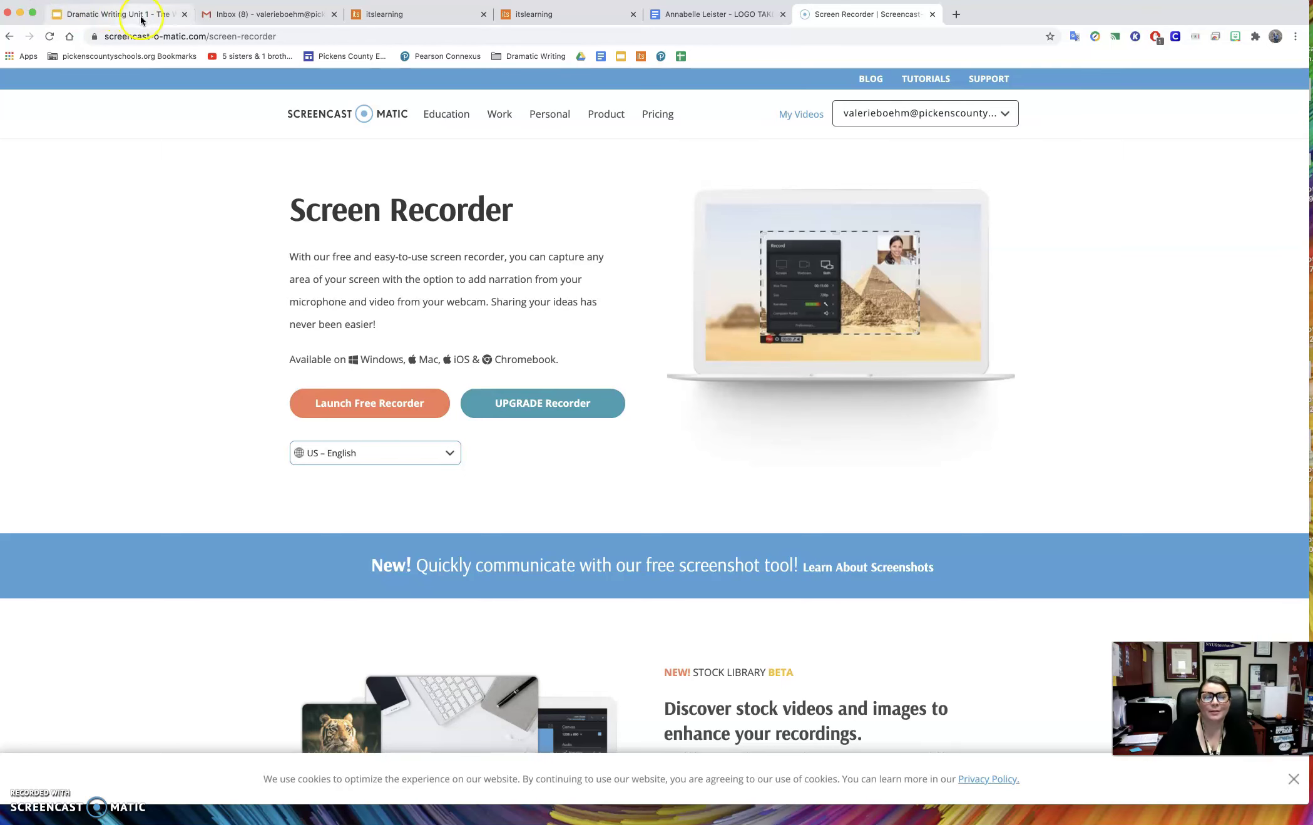
pyautogui.click(570, 15)
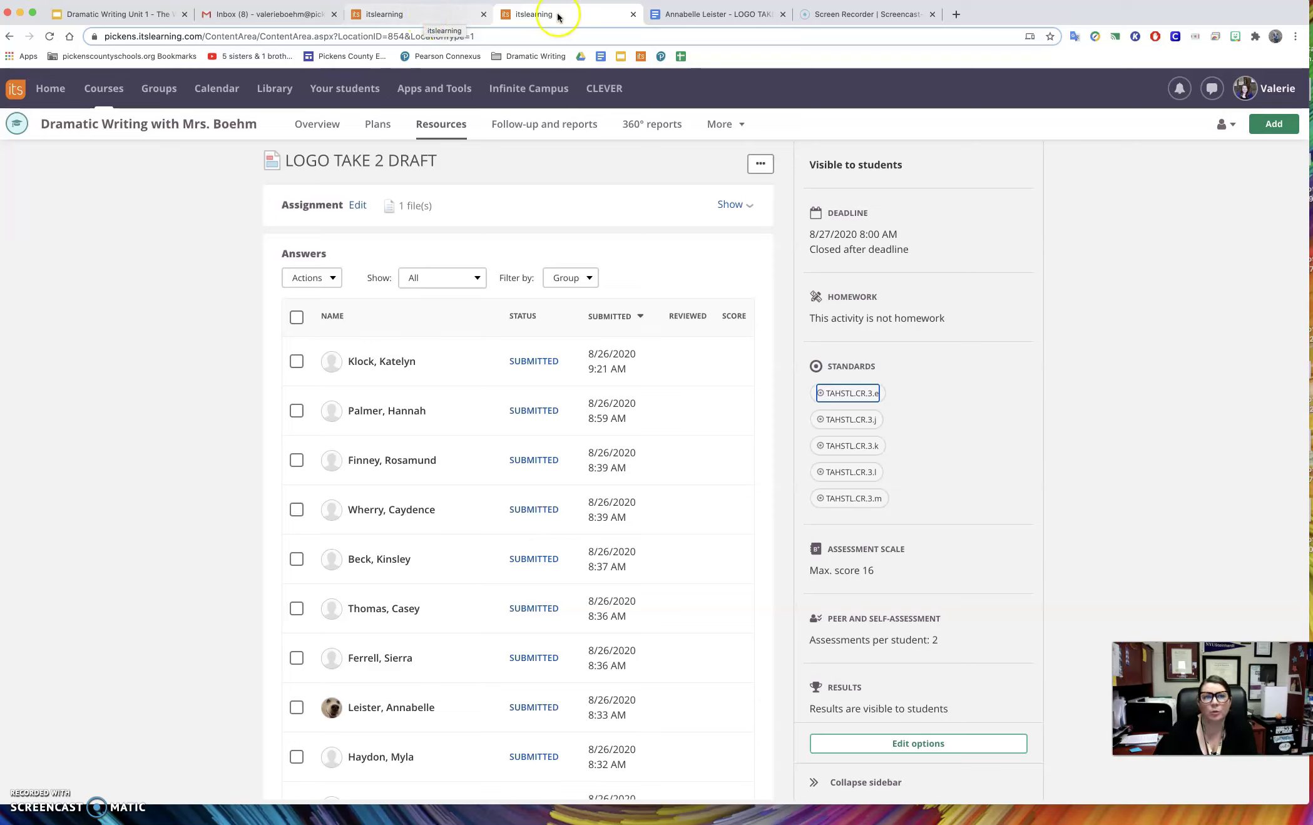
# Check the student's logo draft in Google Docs, then return to the itslearning answers list.
pyautogui.click(414, 23)
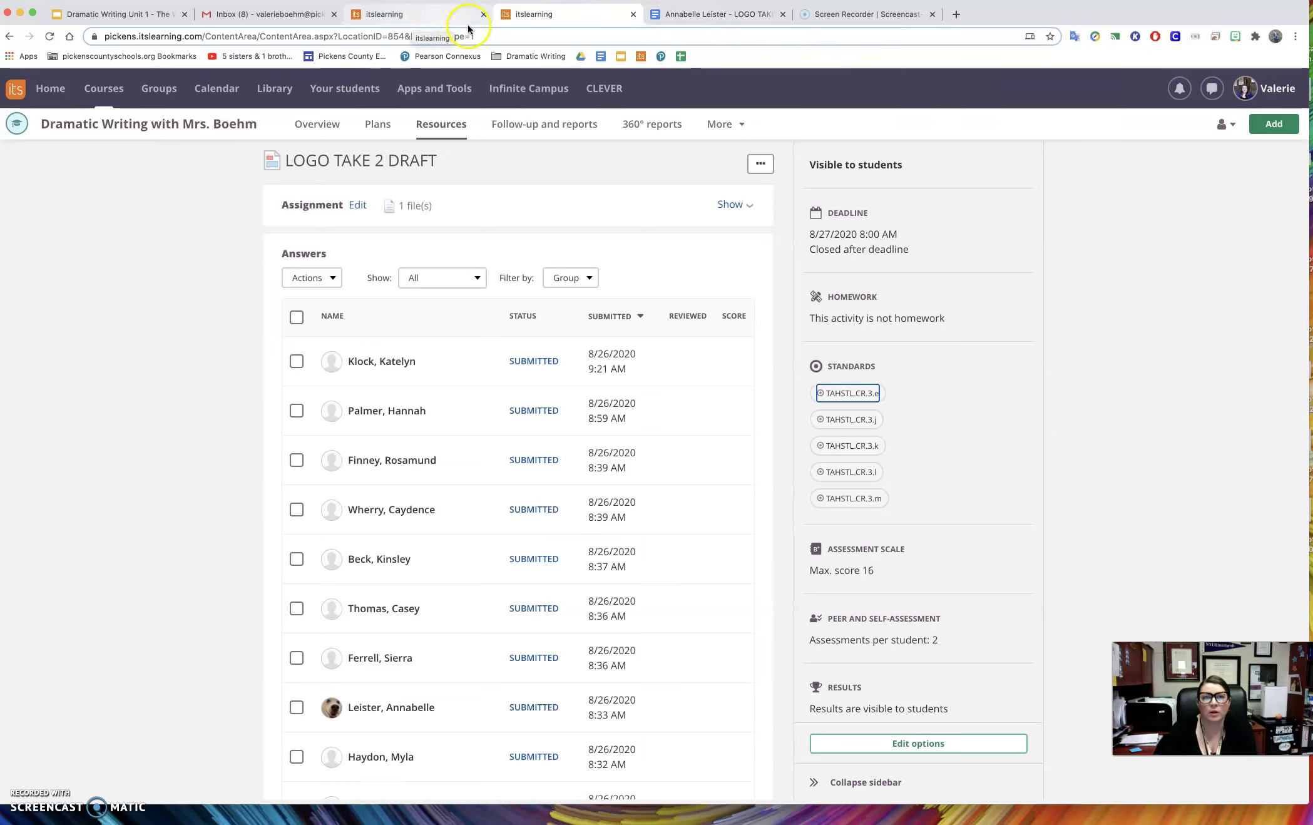
pyautogui.click(712, 17)
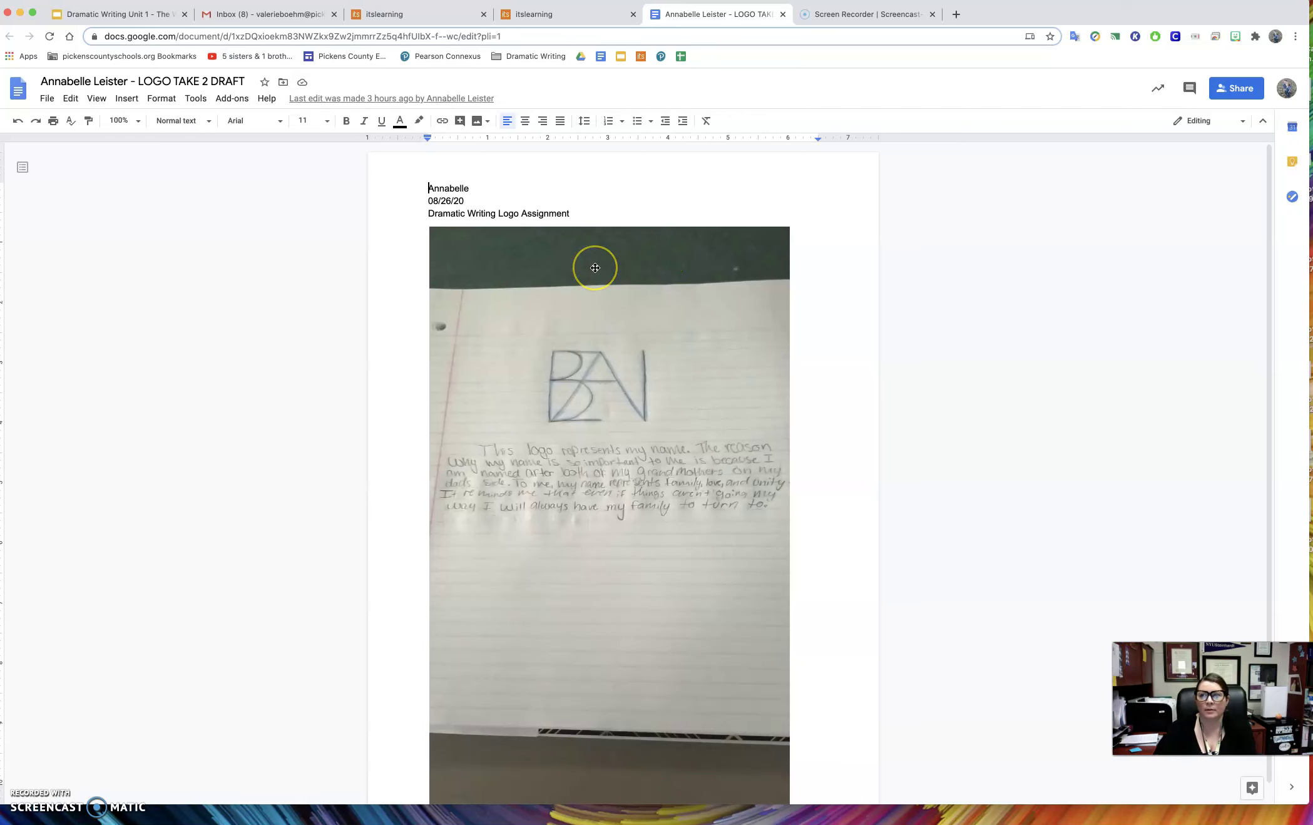
pyautogui.click(534, 15)
pyautogui.scroll(-2, 416, 596)
pyautogui.scroll(-3, 416, 598)
# Open a student's submission and preview its LOGO TAKE 2 DRAFT file.
pyautogui.click(417, 443)
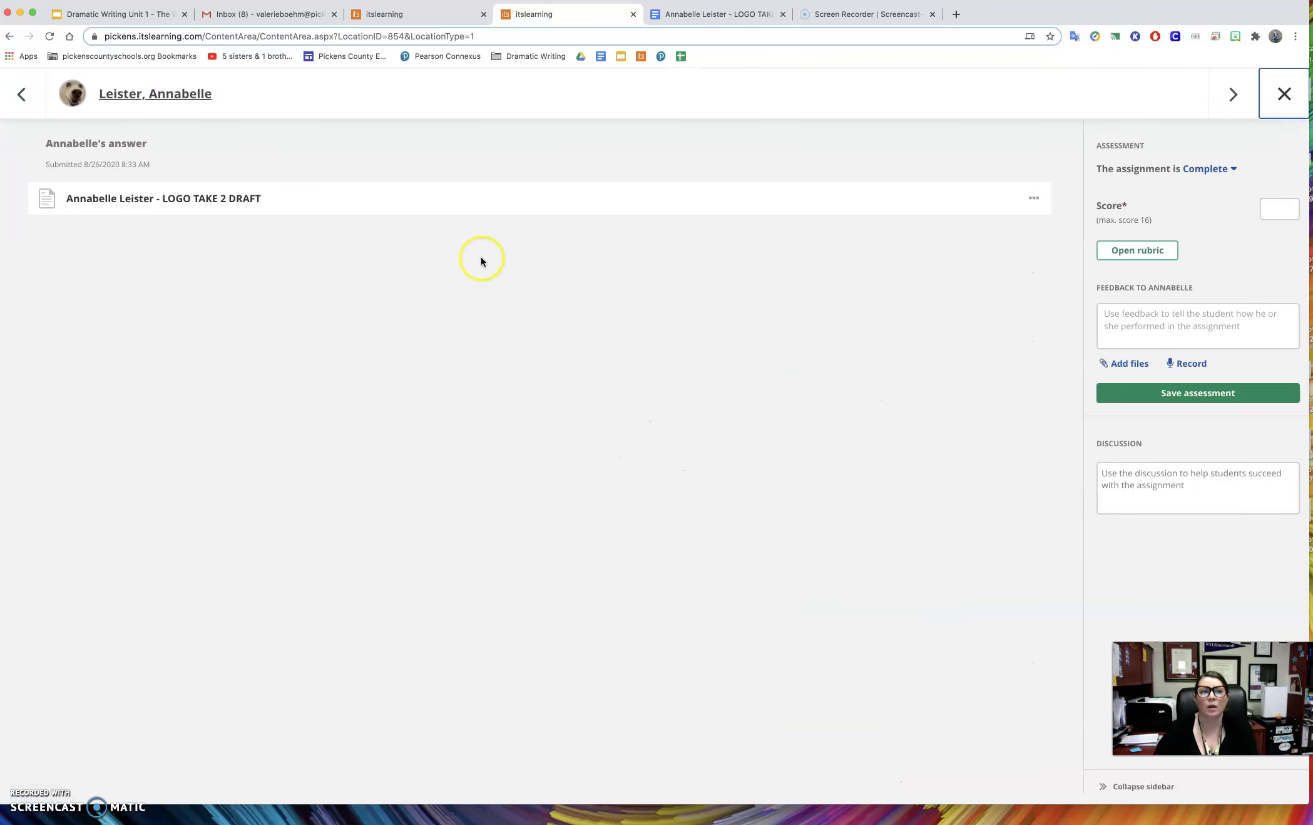
pyautogui.click(146, 202)
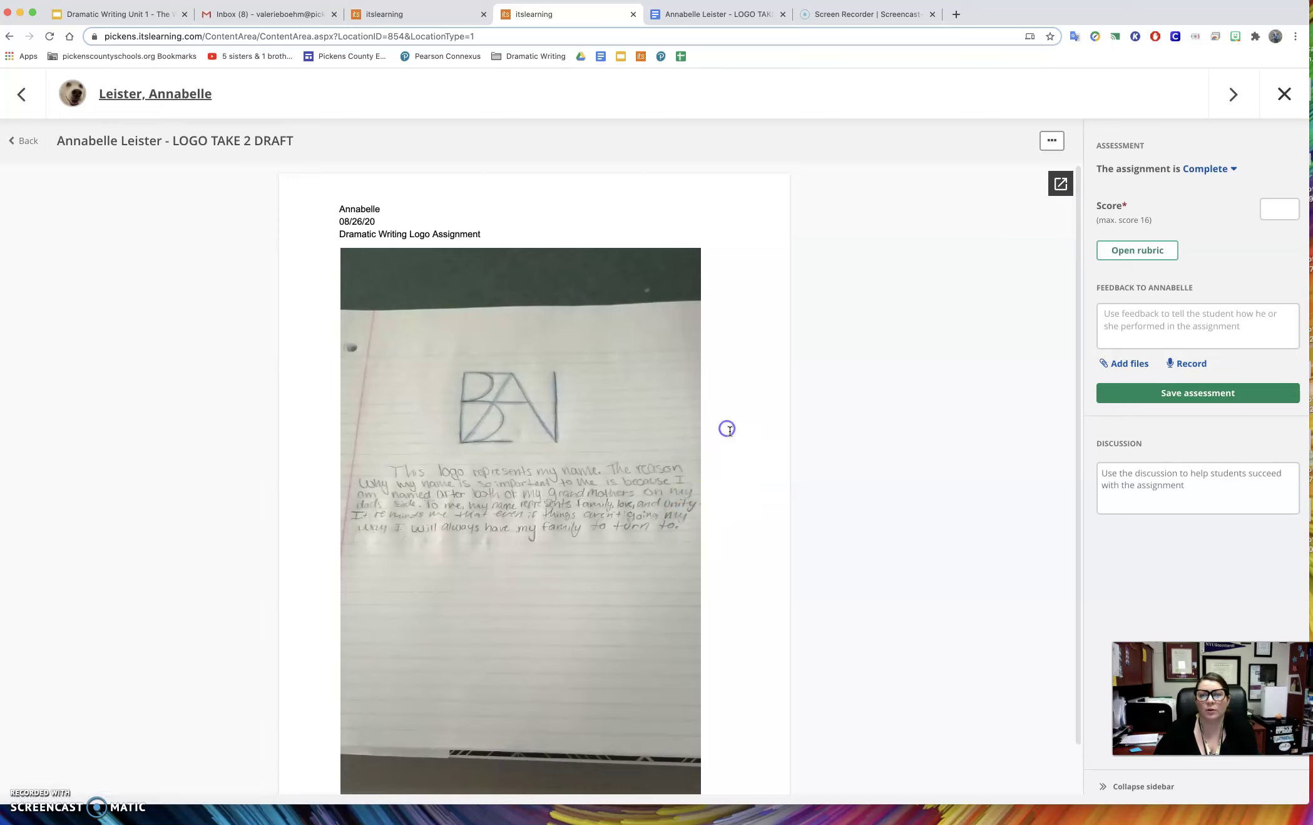
pyautogui.scroll(-1, 731, 431)
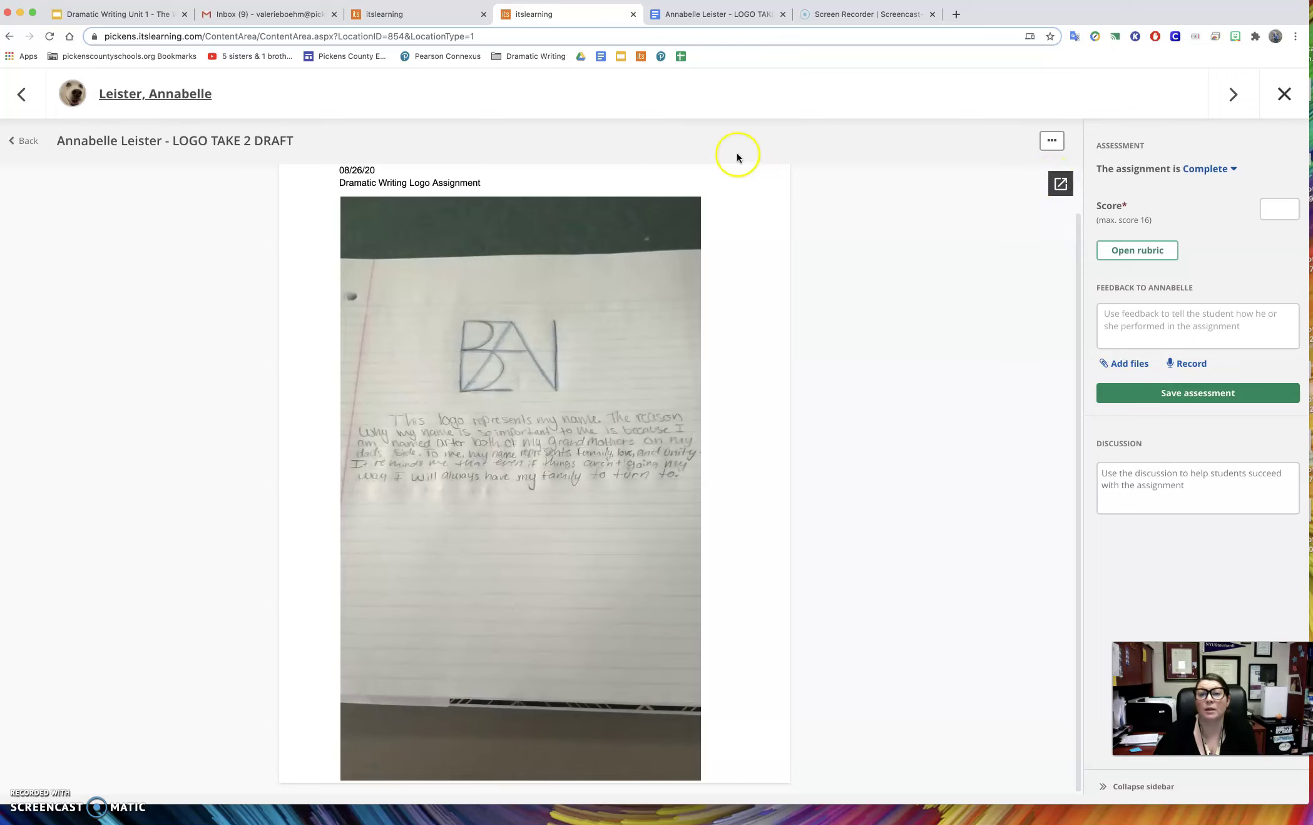
# Switch the Google Docs logo draft to Suggesting mode, then dismiss an empty comment draft.
pyautogui.click(705, 15)
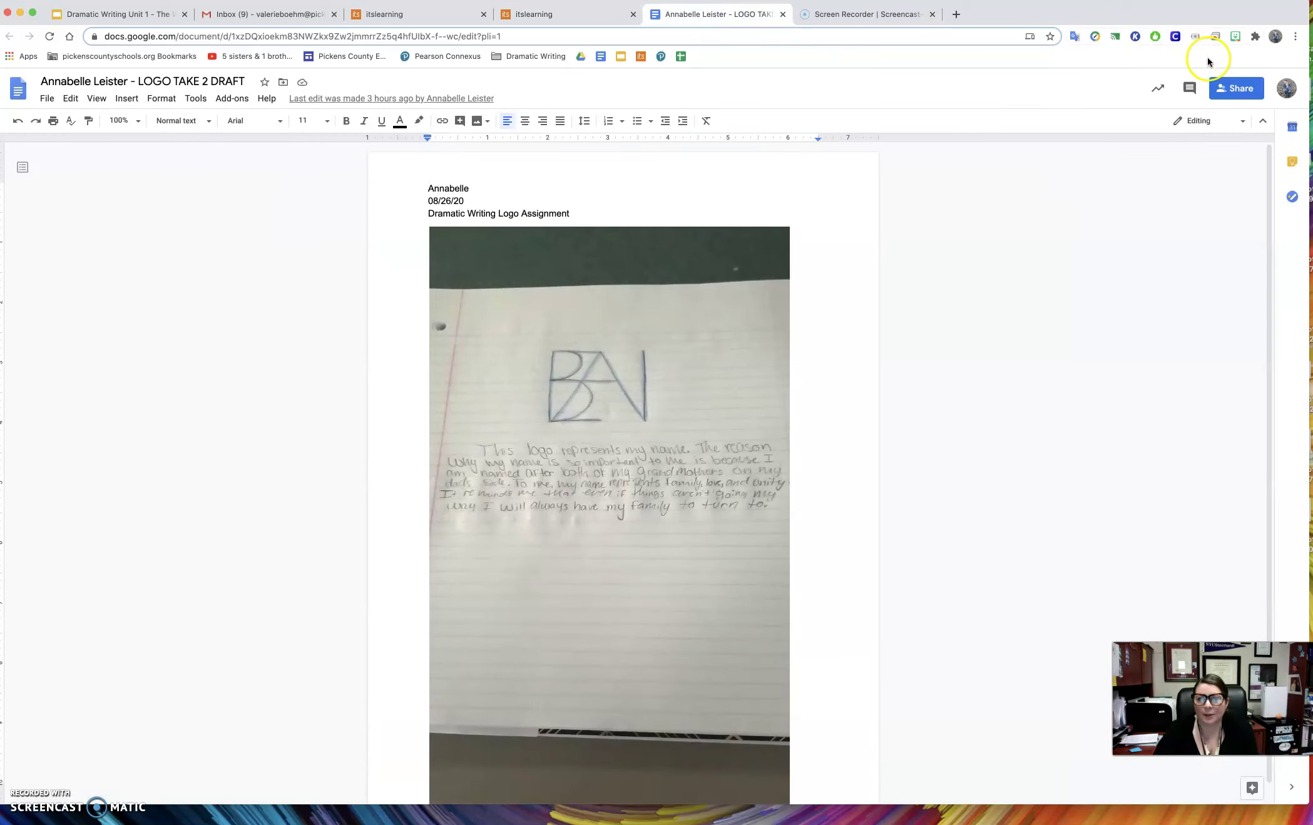
pyautogui.click(1214, 123)
pyautogui.click(1228, 177)
pyautogui.click(1051, 233)
pyautogui.click(810, 189)
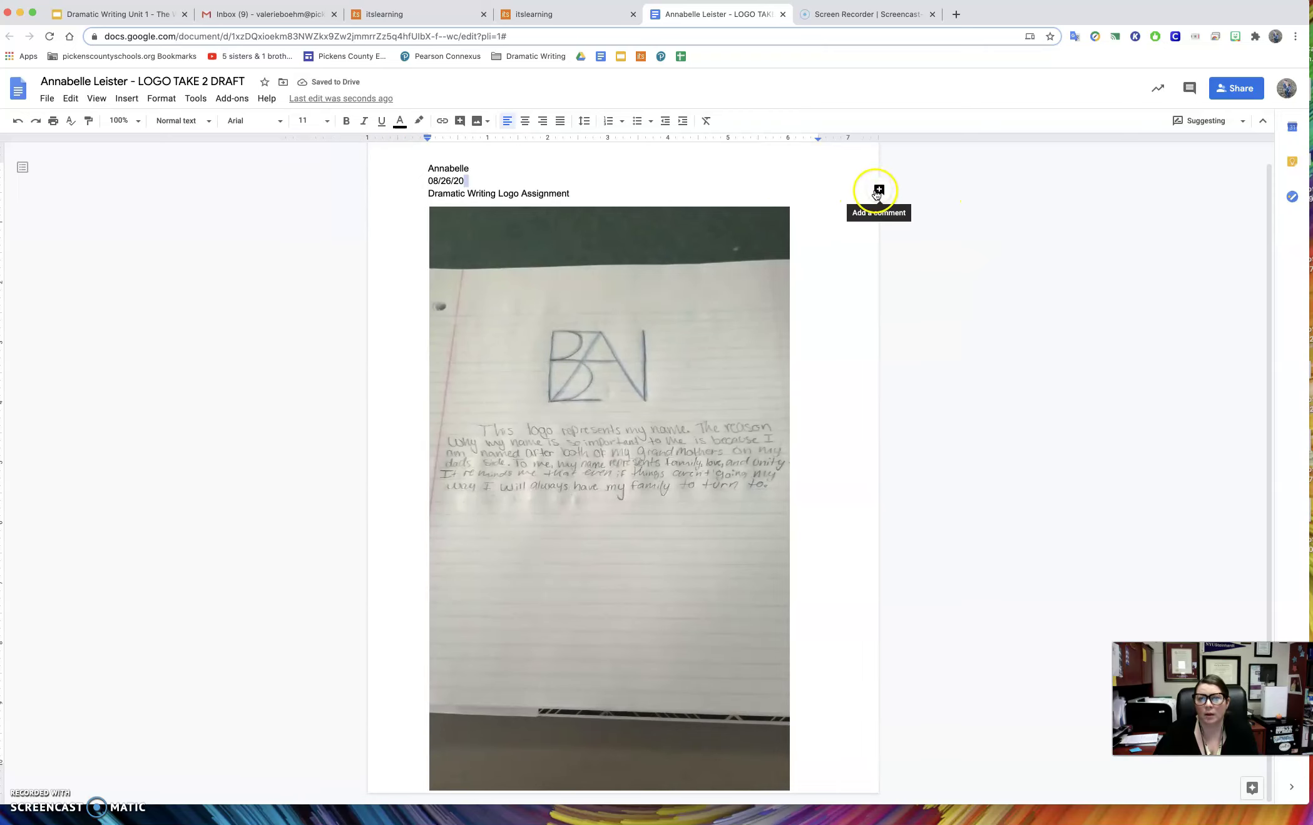
# Post the comment 'I love your logo! You clearly state what it means to you.'.
pyautogui.click(881, 189)
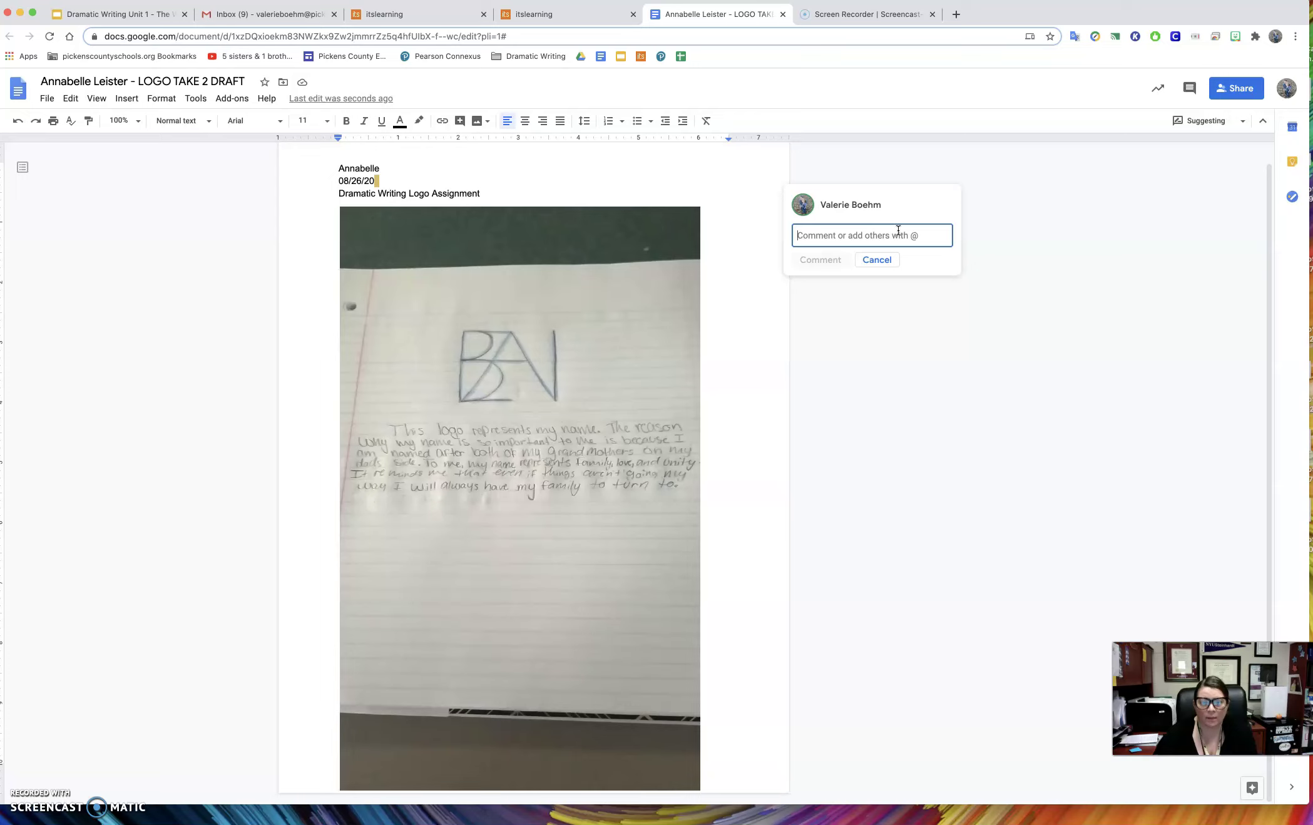
pyautogui.write('I')
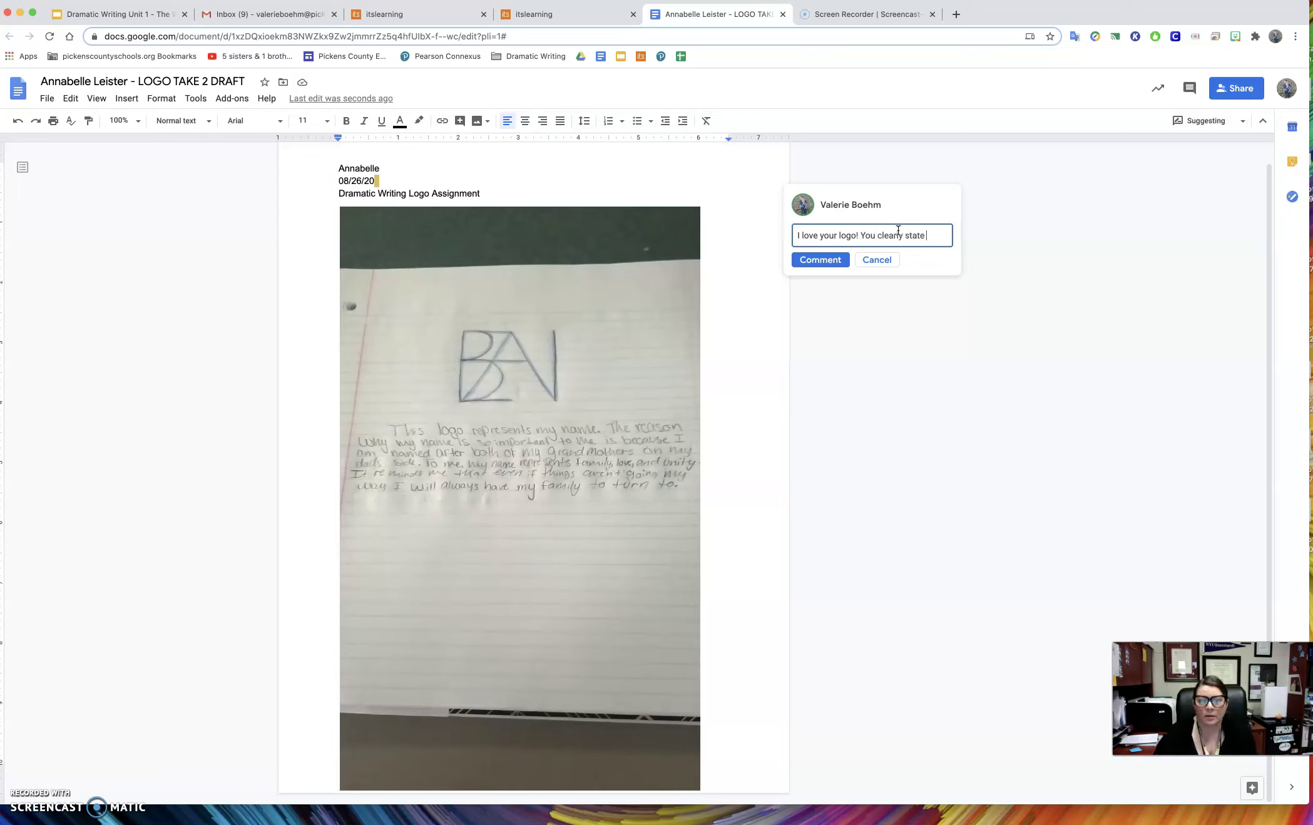
pyautogui.write('it means to you.')
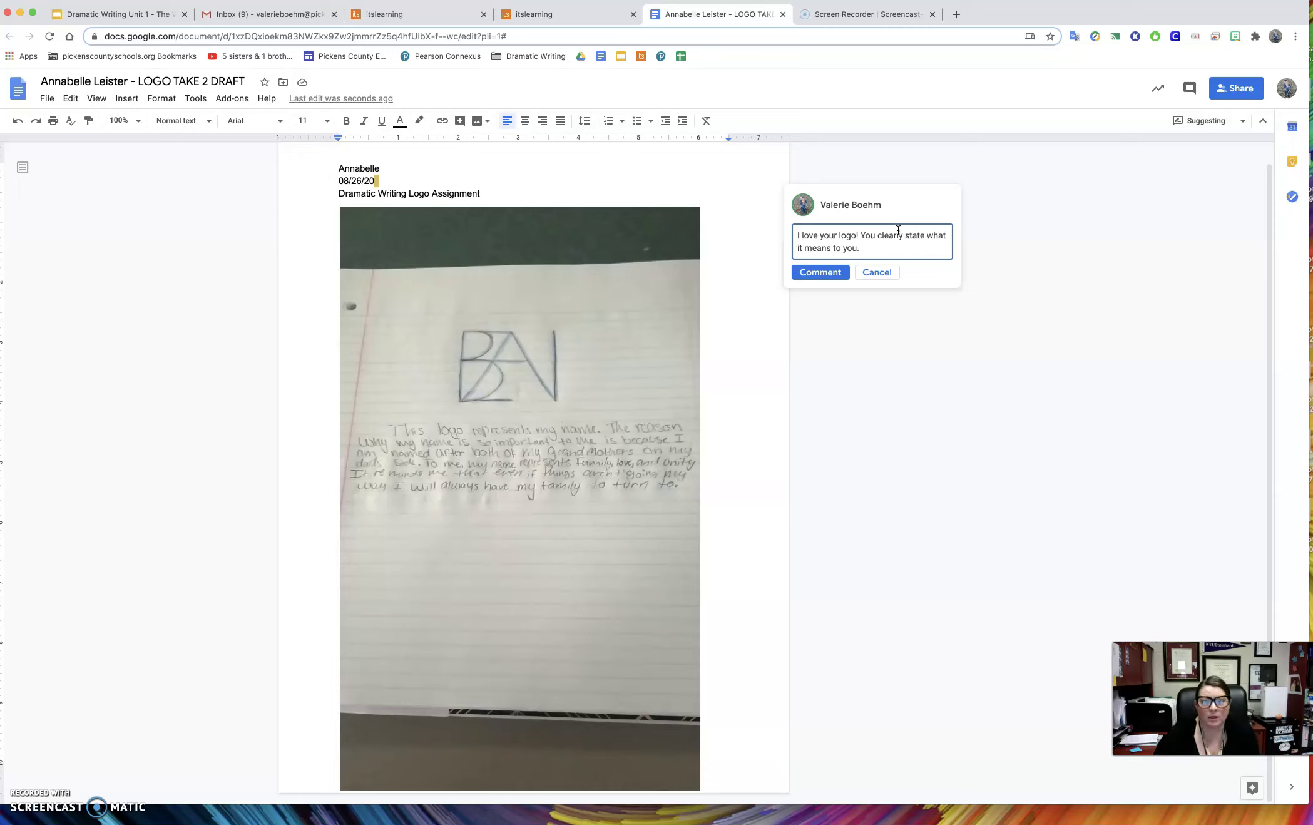
pyautogui.click(816, 275)
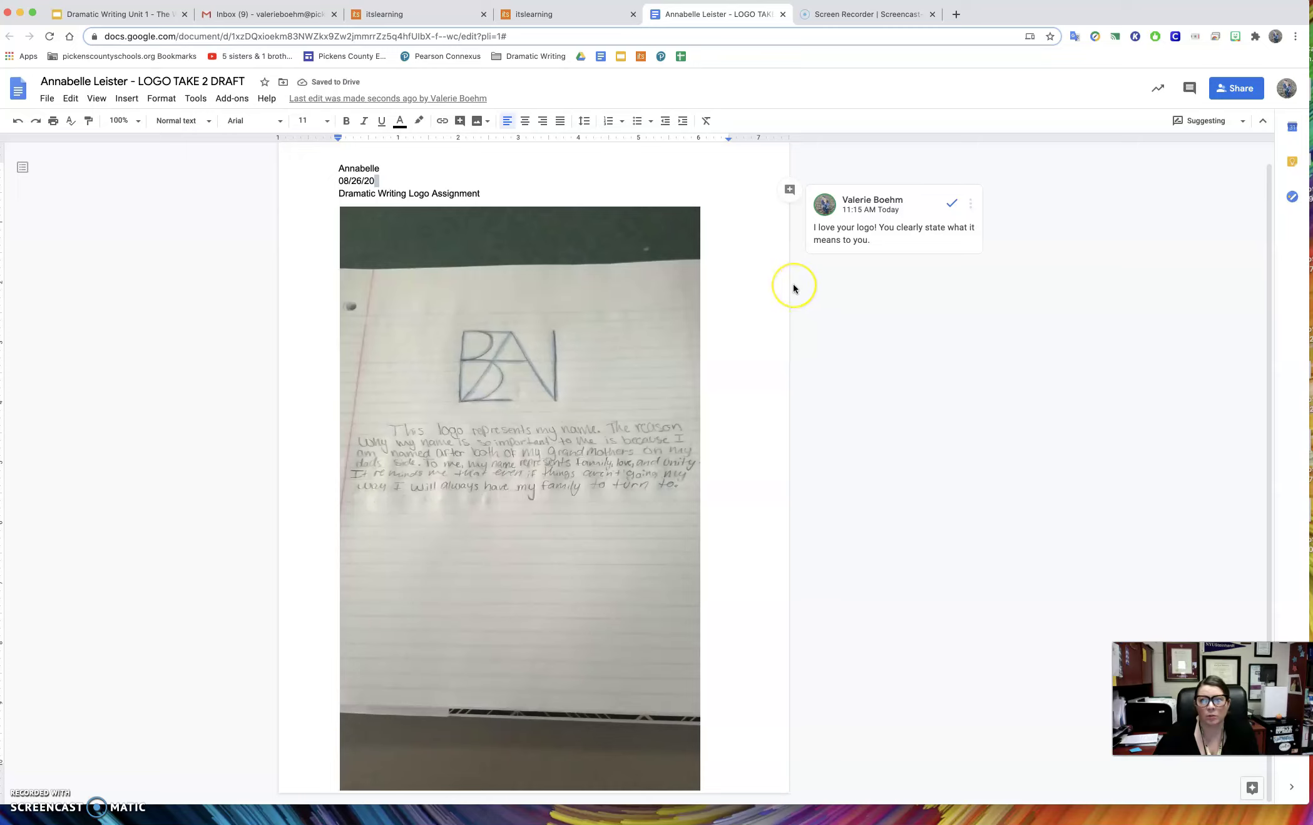